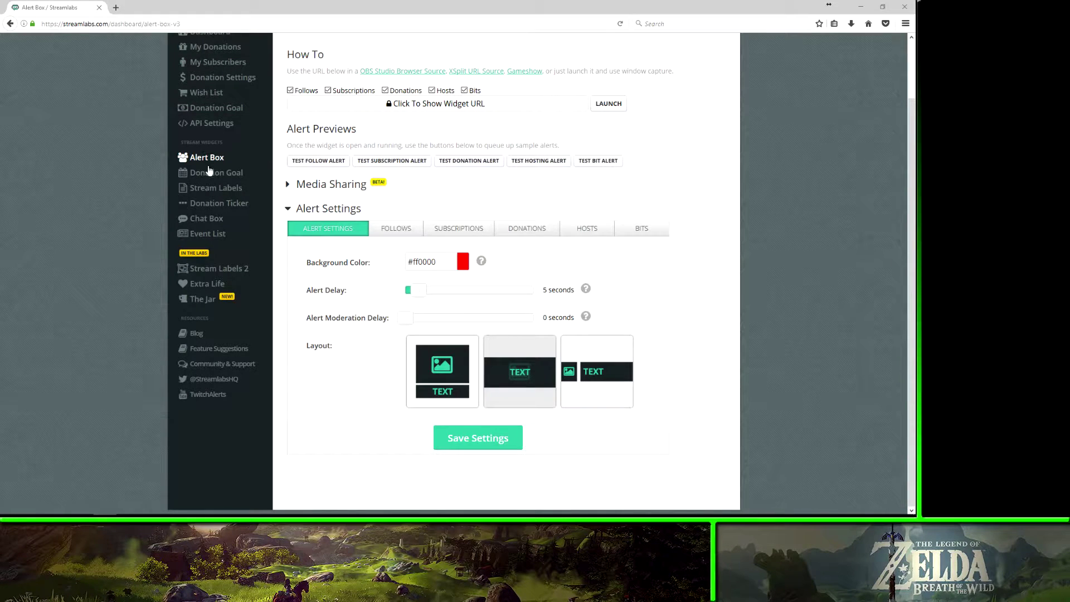
Open the Chat Box widget and review its theme, badge, emote, color, text size and chatter-hiding settings.
click(212, 221)
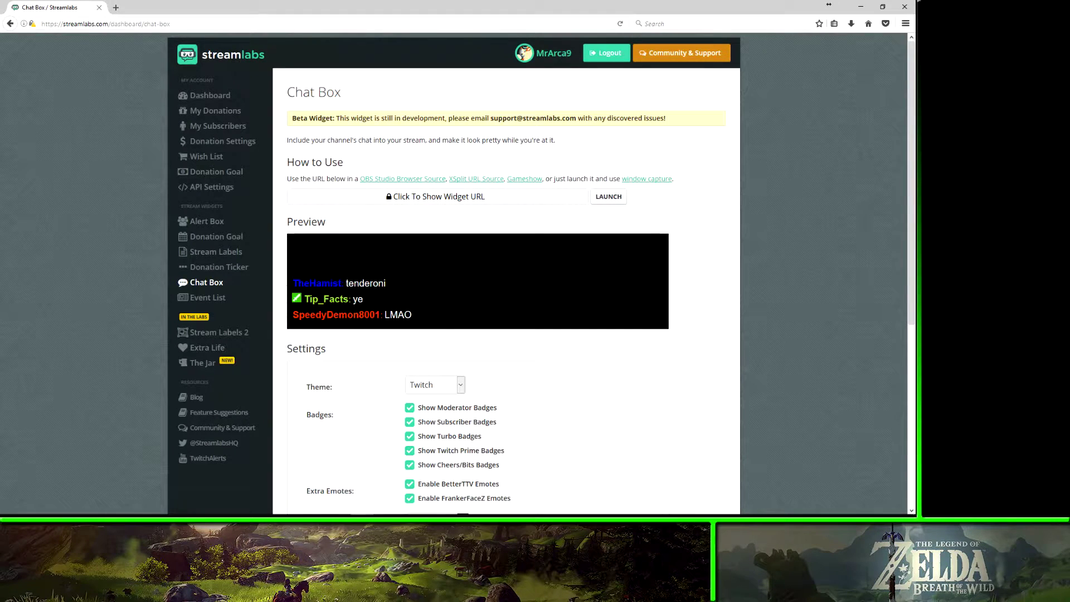
scroll(683, 341, down, 3)
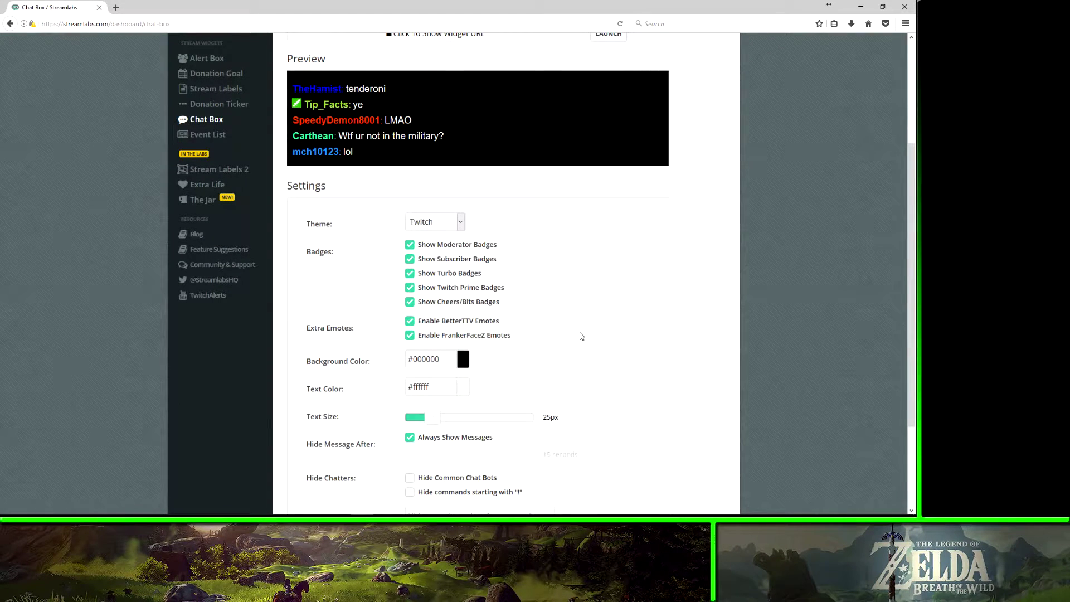
scroll(588, 317, down, 3)
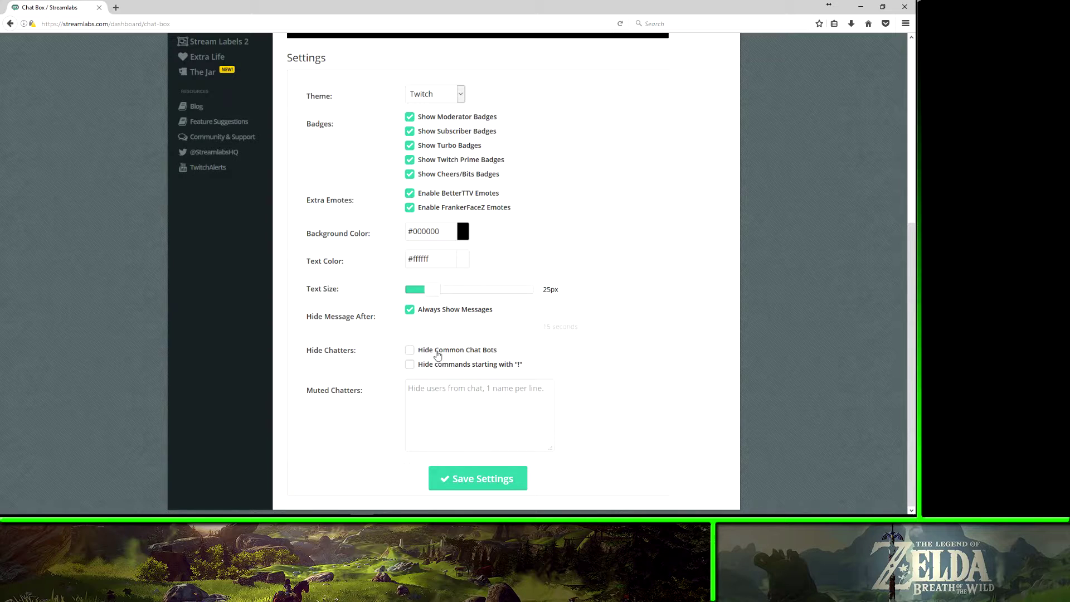
scroll(637, 347, up, 5)
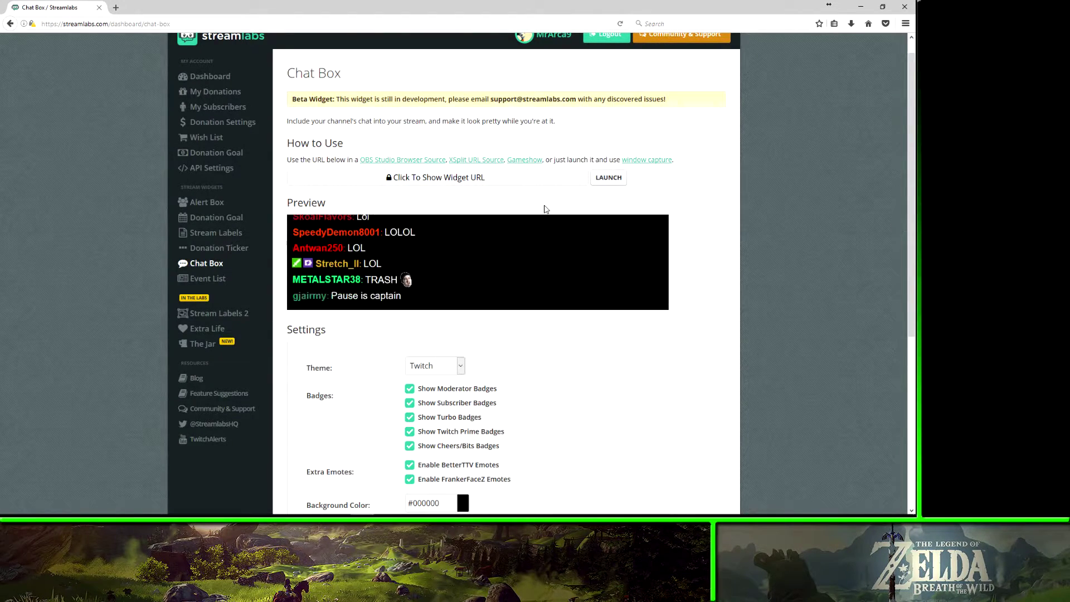
Minimize the browser, select the overlay image on the desktop, and clear the selection.
click(864, 6)
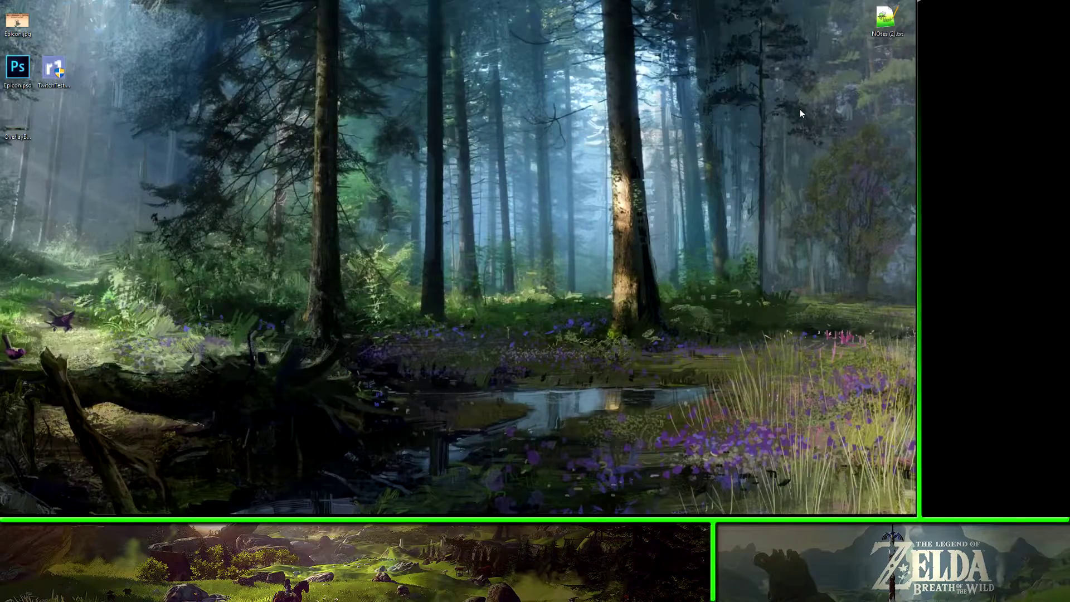
click(22, 130)
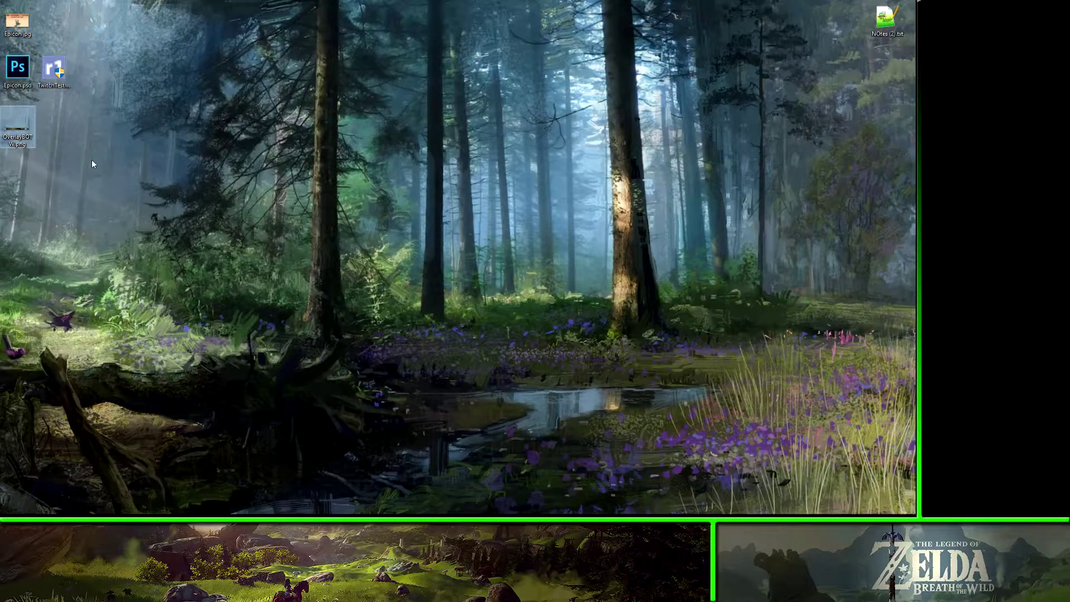
click(60, 130)
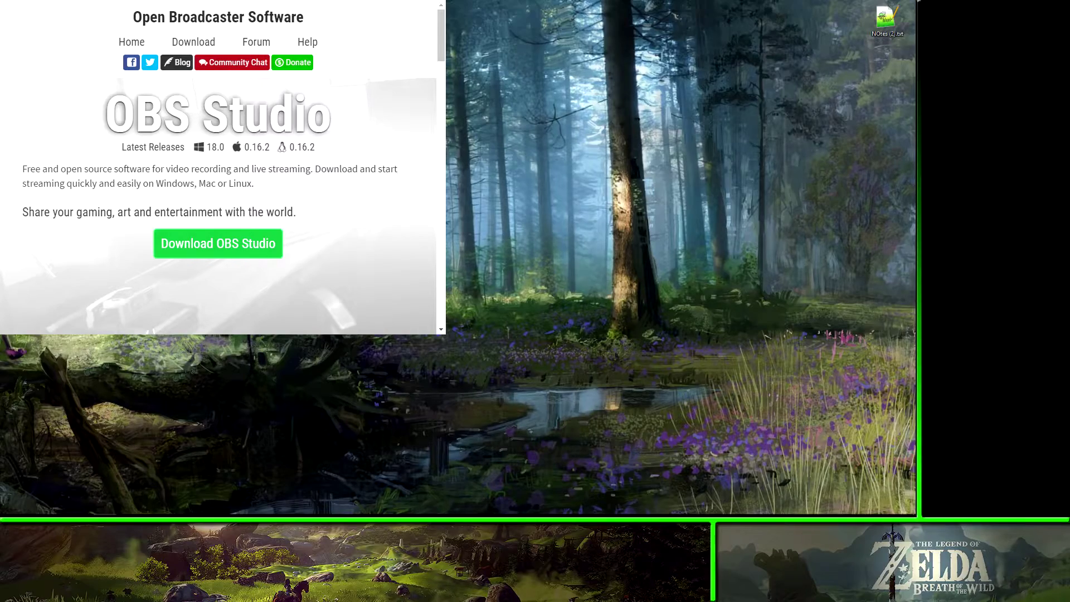
Bring the OBS Studio settings window into view, look at its general options, and close it without saving.
mouse_move(915, 84)
mouse_down()
mouse_move(446, 77)
mouse_move(447, 51)
mouse_move(437, 89)
mouse_move(473, 99)
mouse_move(915, 94)
mouse_up()
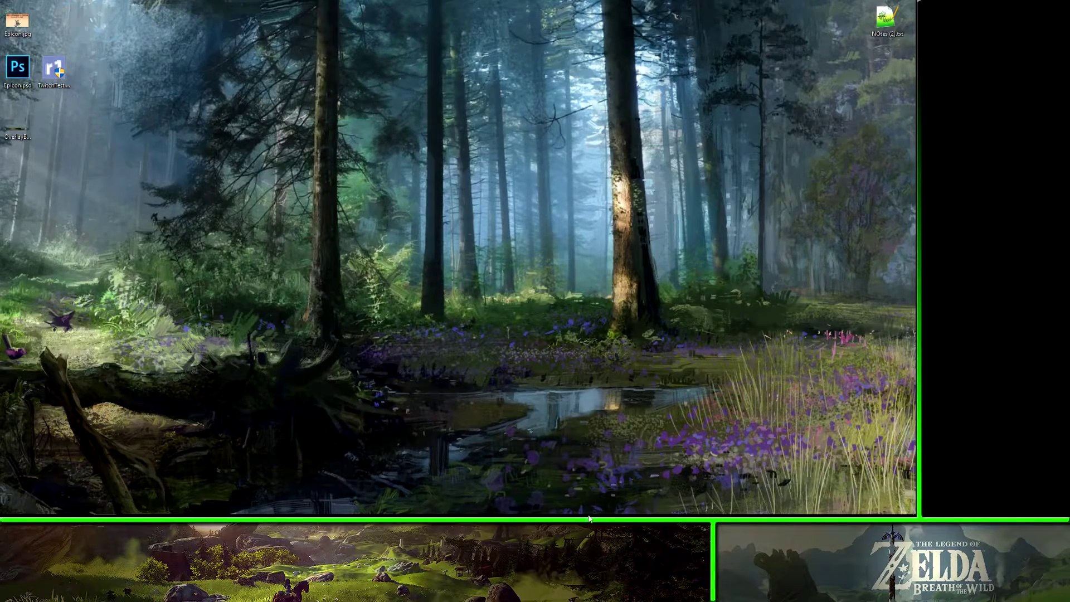
mouse_move(425, 512)
drag(914, 63, 453, 57)
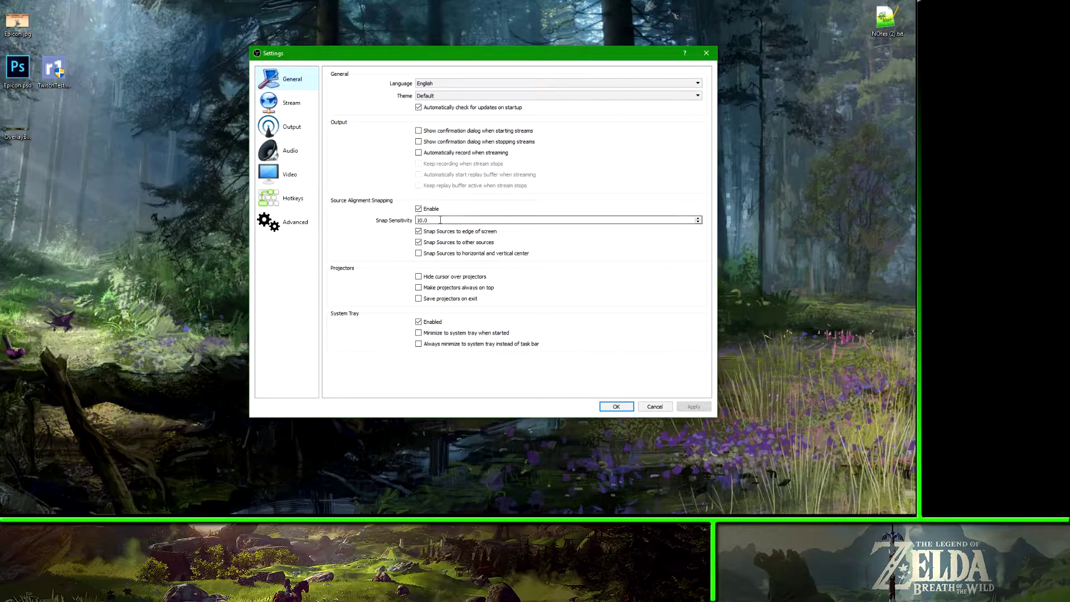
click(655, 406)
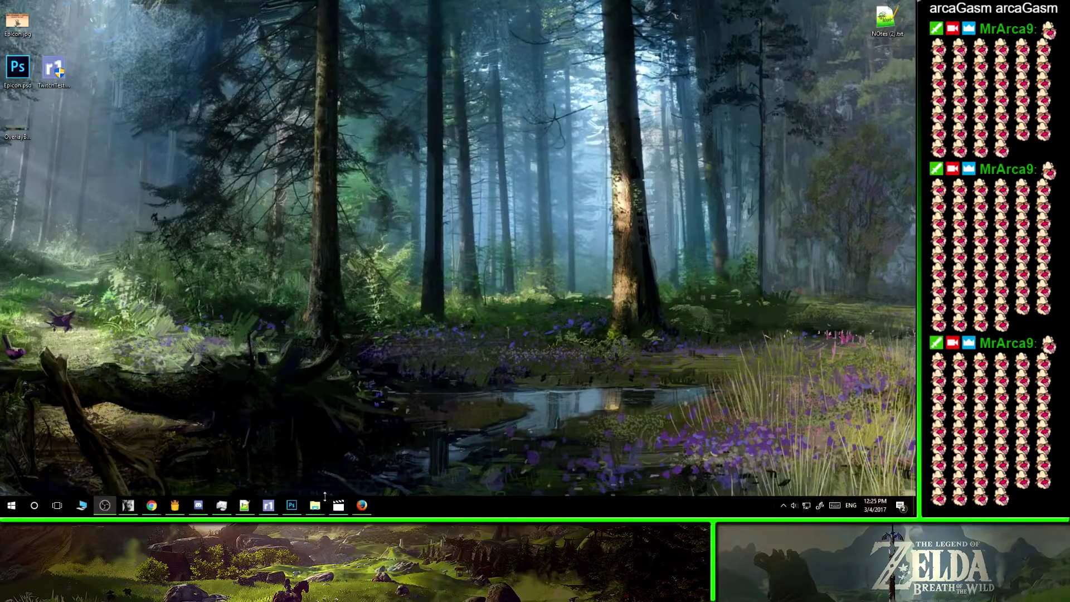
Switch back to the Firefox browser, open the Event List widget, and look through its available themes.
click(362, 511)
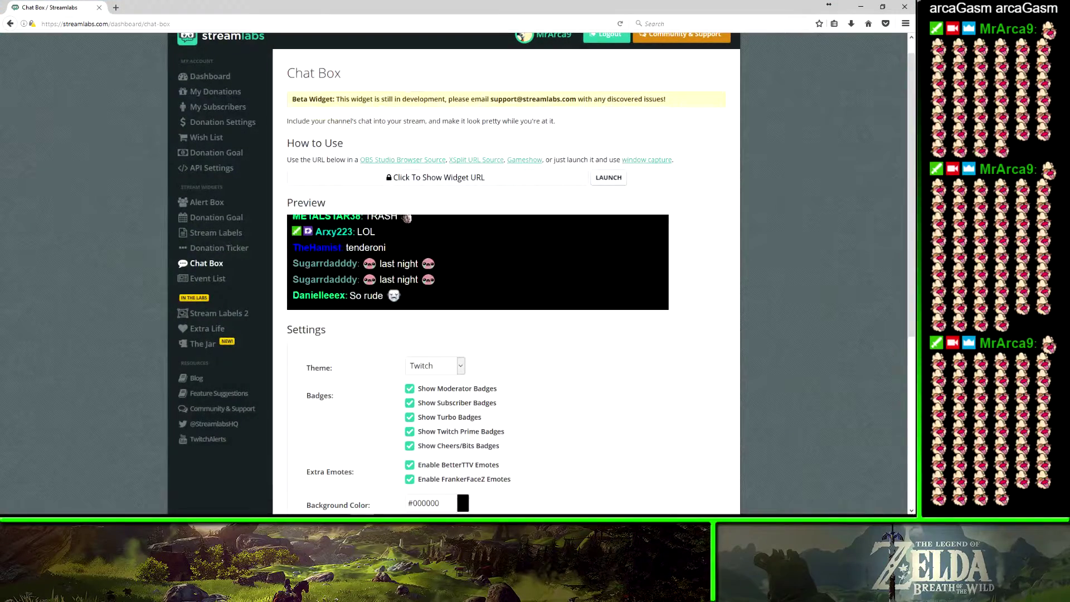
click(227, 285)
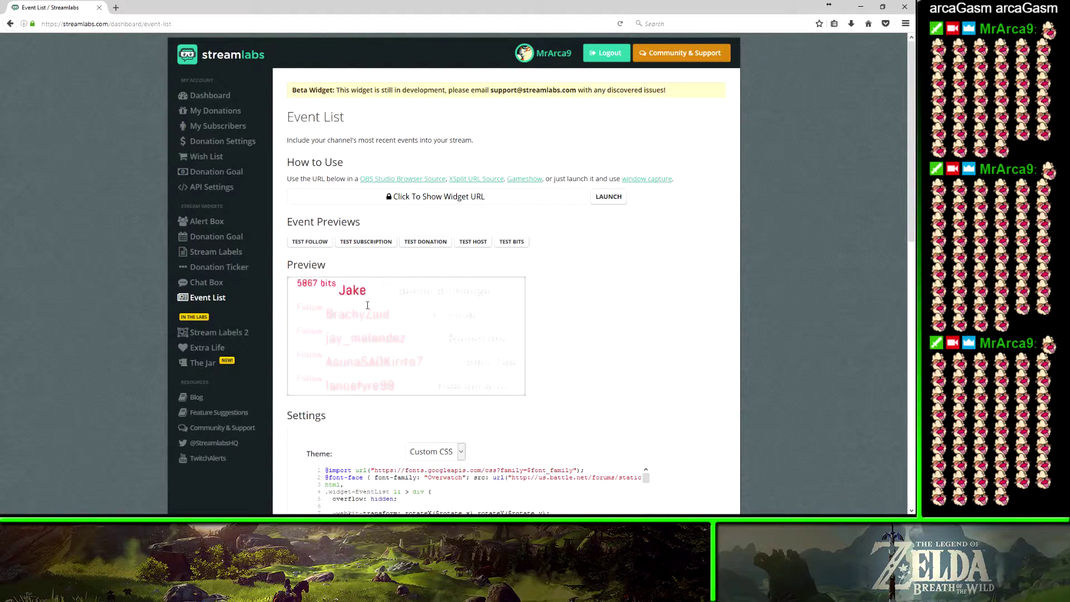
click(465, 452)
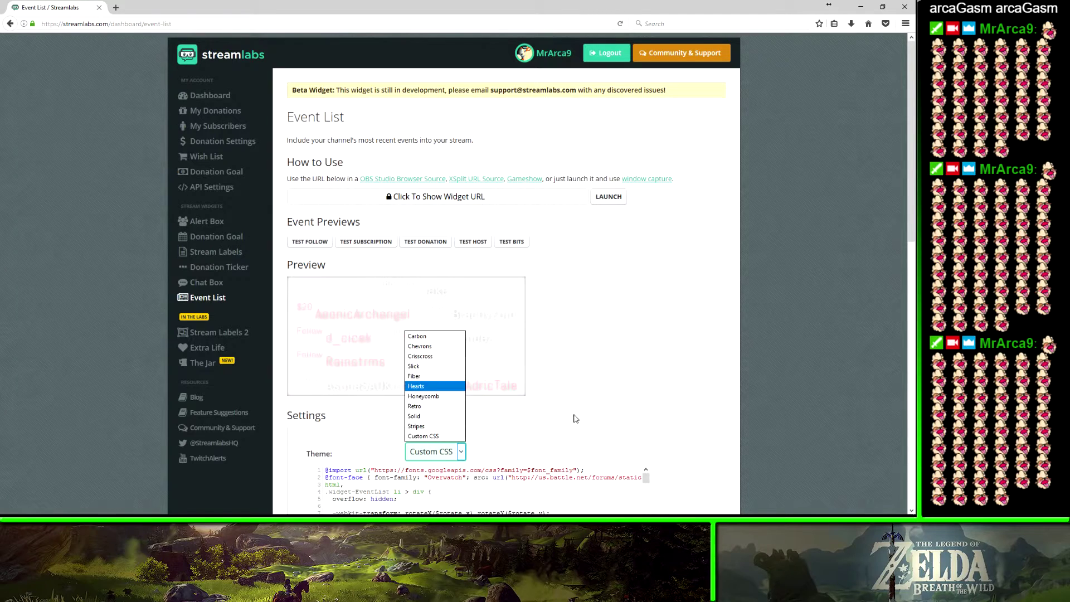
click(525, 417)
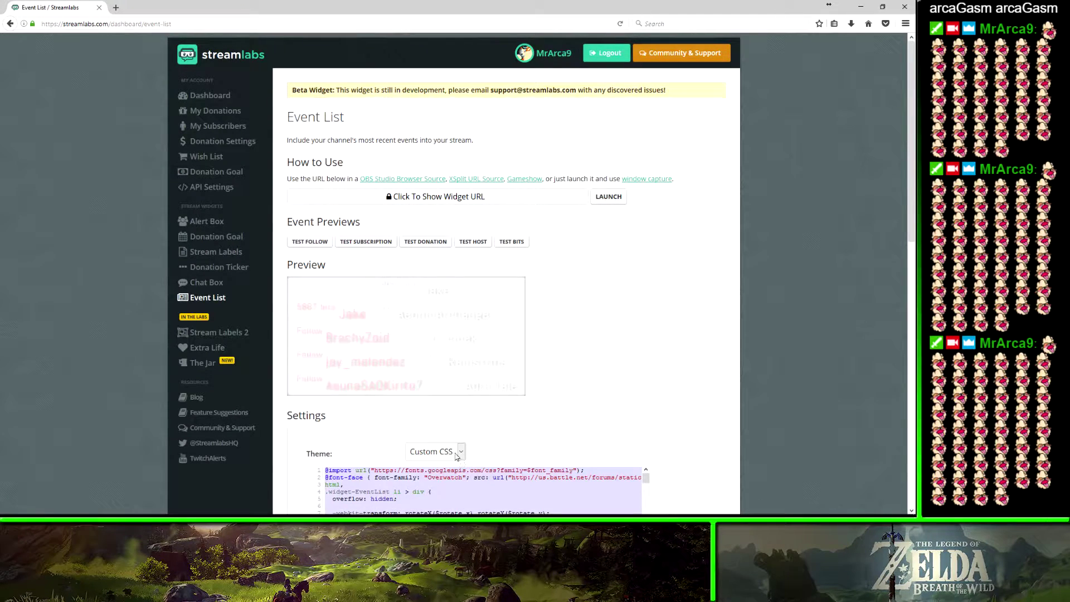
Try the Fiber theme and the Honeycomb theme on the event list.
click(460, 452)
click(460, 376)
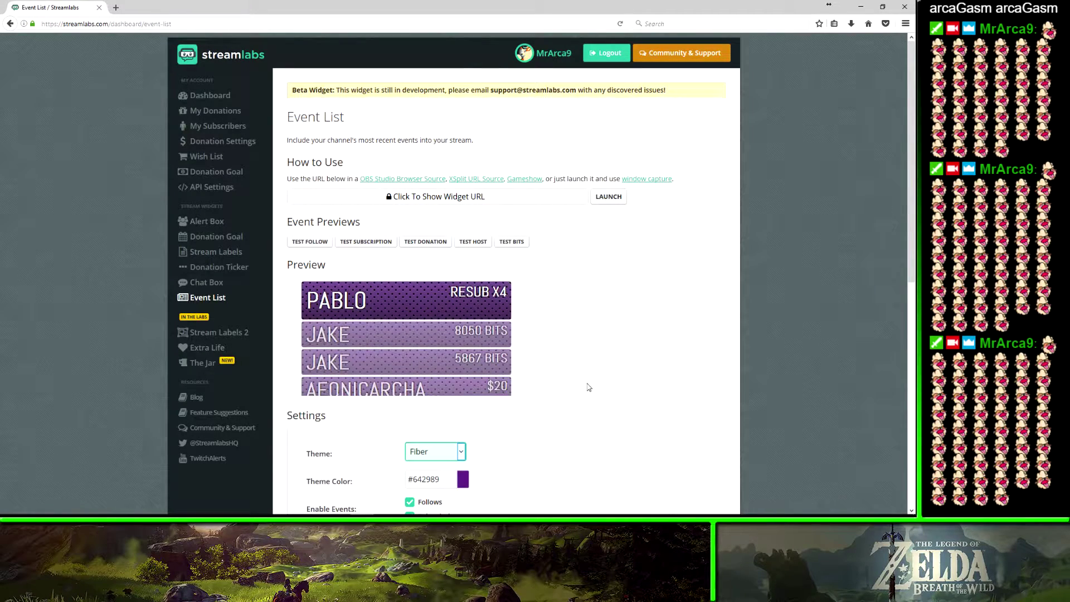
click(462, 451)
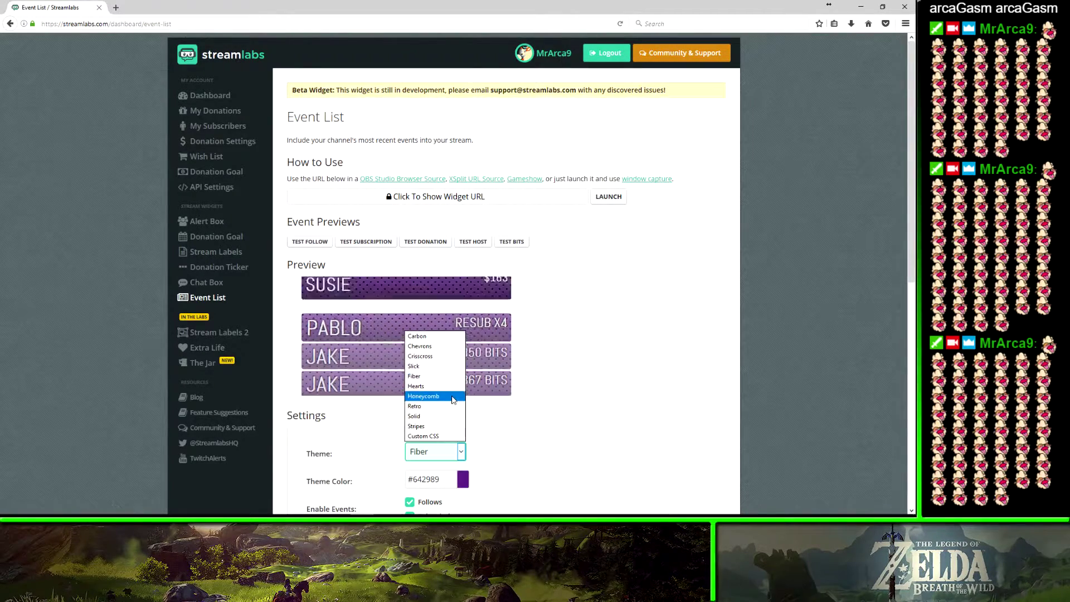
click(452, 397)
Set the event list theme to Slick, review the remaining options, and save the settings.
click(461, 452)
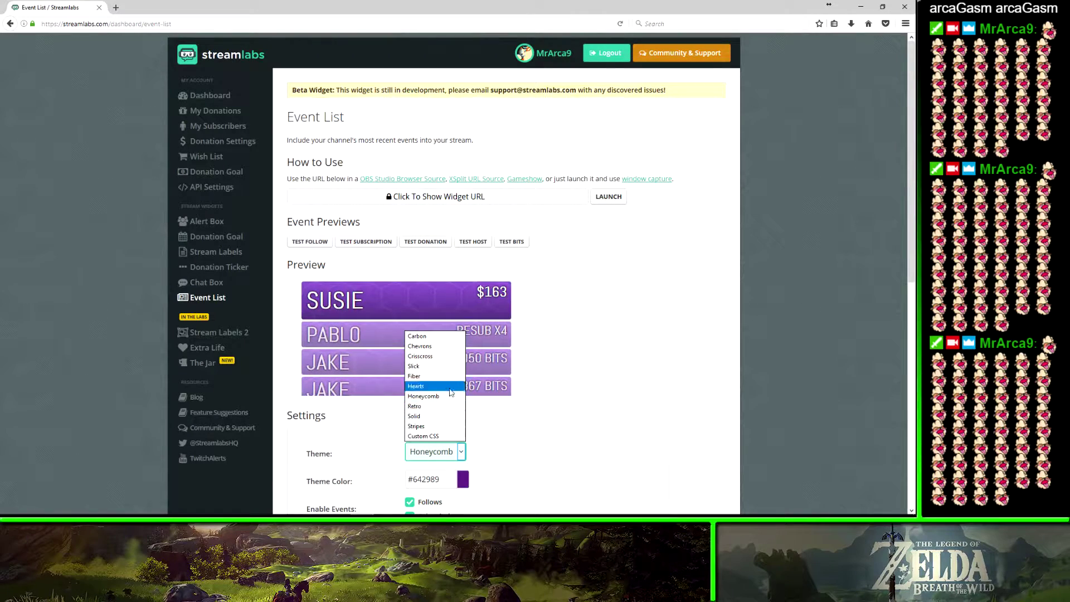
click(447, 366)
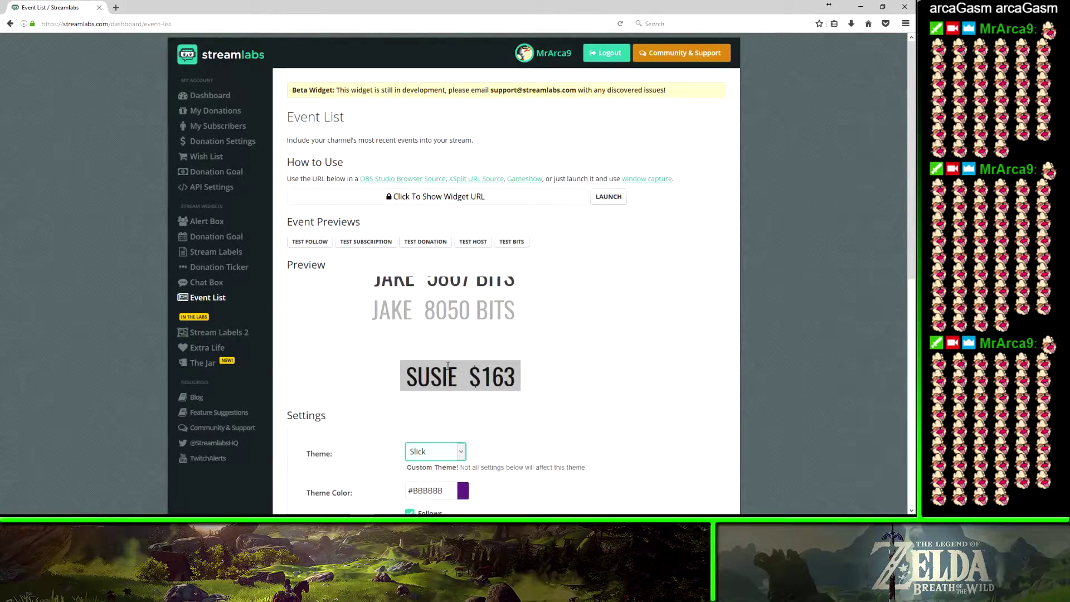
scroll(641, 330, down, 4)
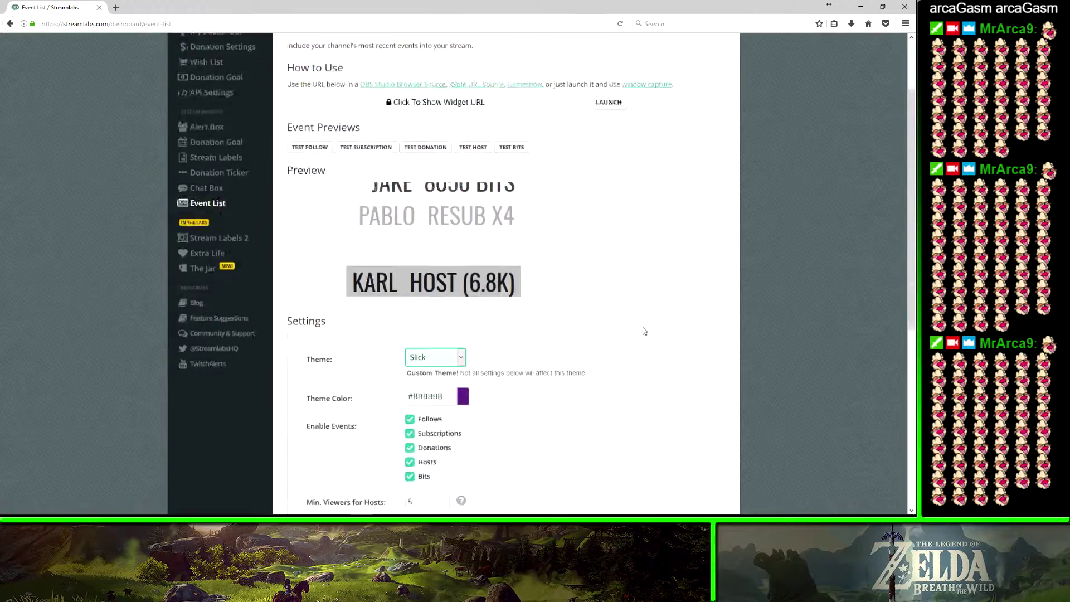
scroll(645, 329, down, 3)
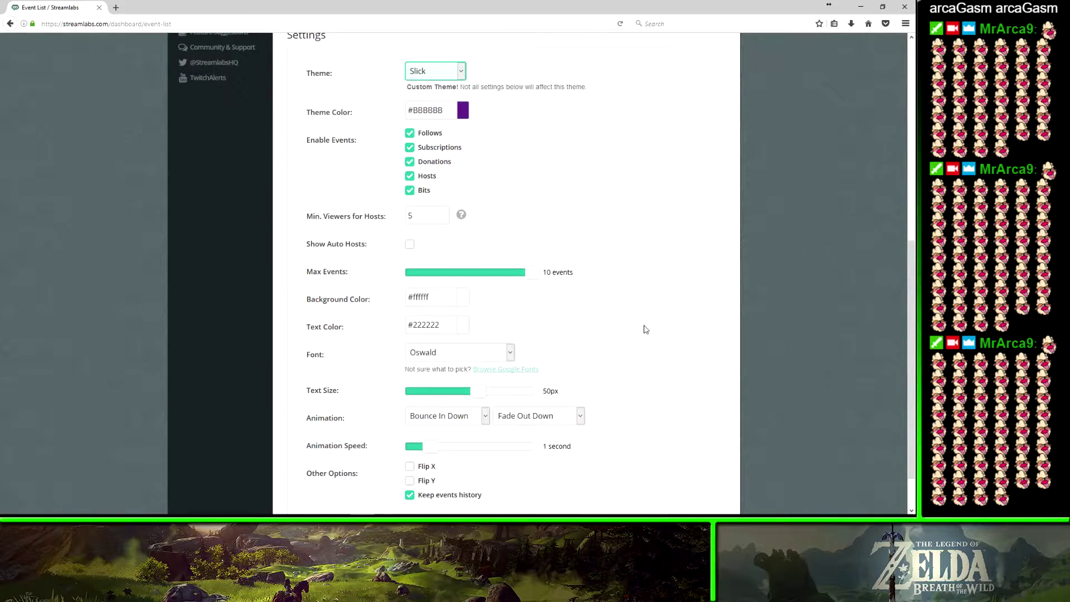
scroll(644, 329, down, 2)
scroll(562, 300, up, 5)
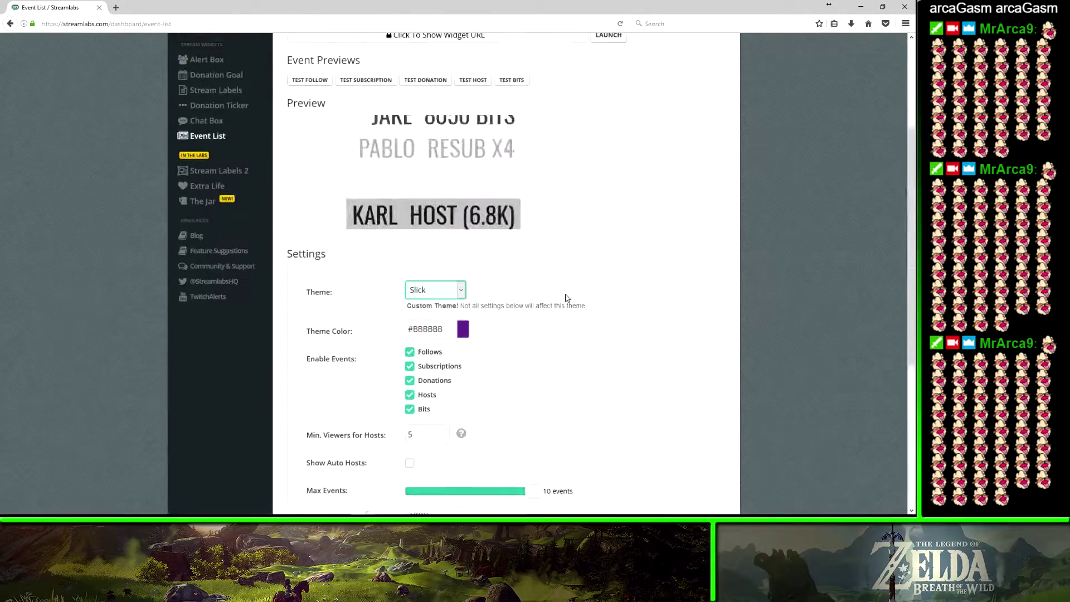
scroll(481, 333, down, 5)
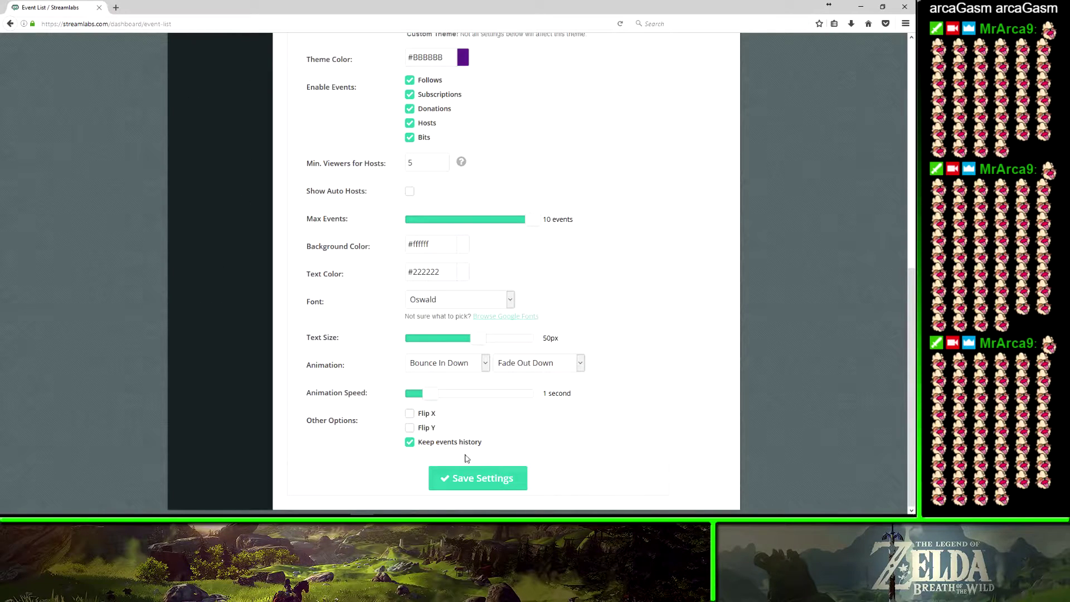
scroll(678, 410, up, 3)
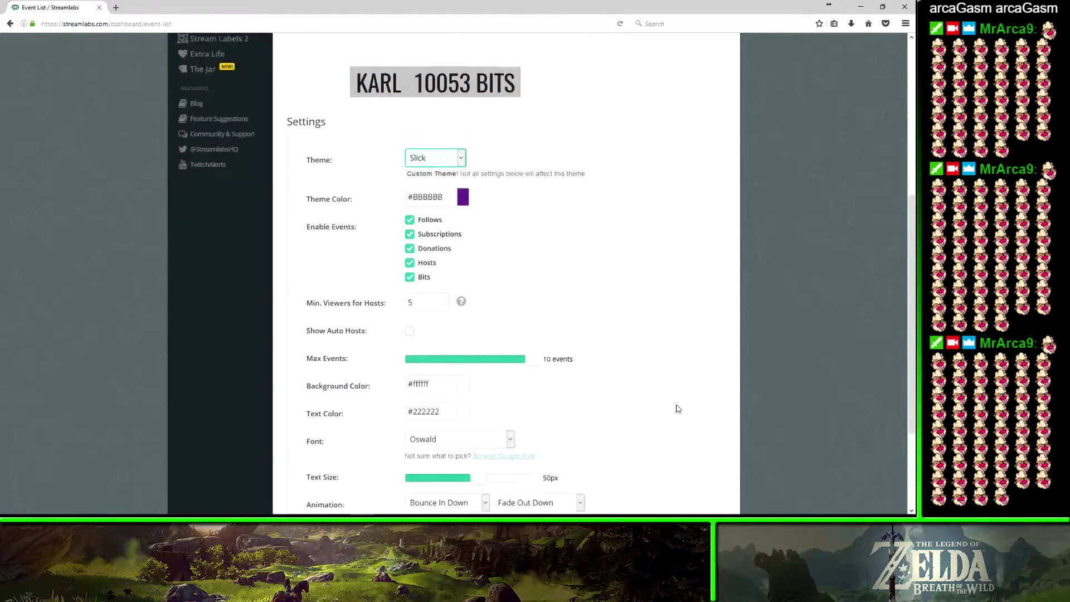
scroll(676, 409, down, 3)
scroll(605, 345, up, 5)
scroll(633, 387, down, 5)
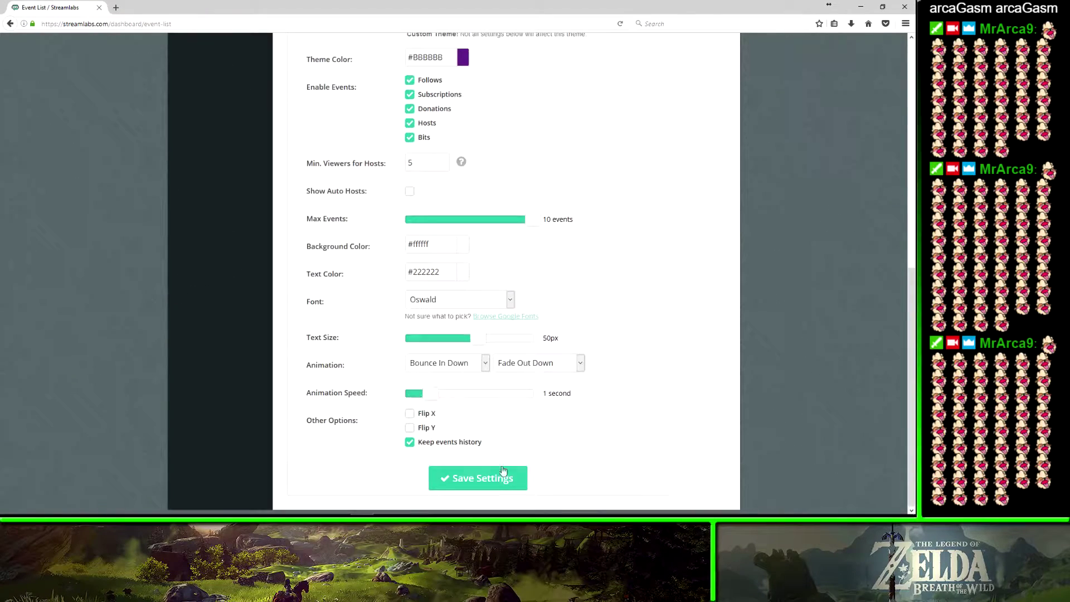
click(503, 471)
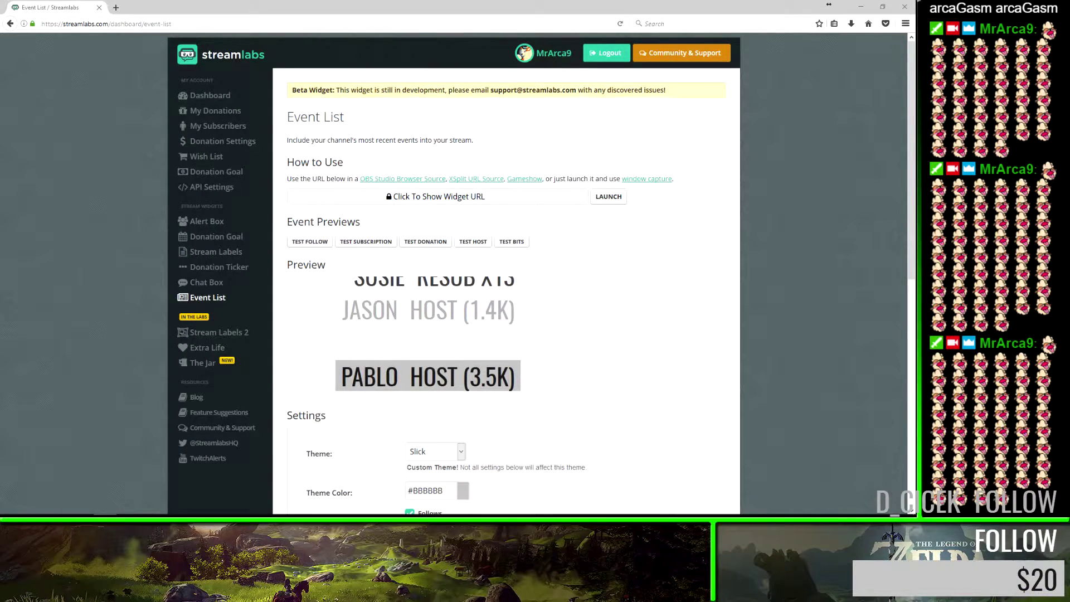
Reduce the event list's text size to 35px and save the settings.
scroll(723, 301, down, 7)
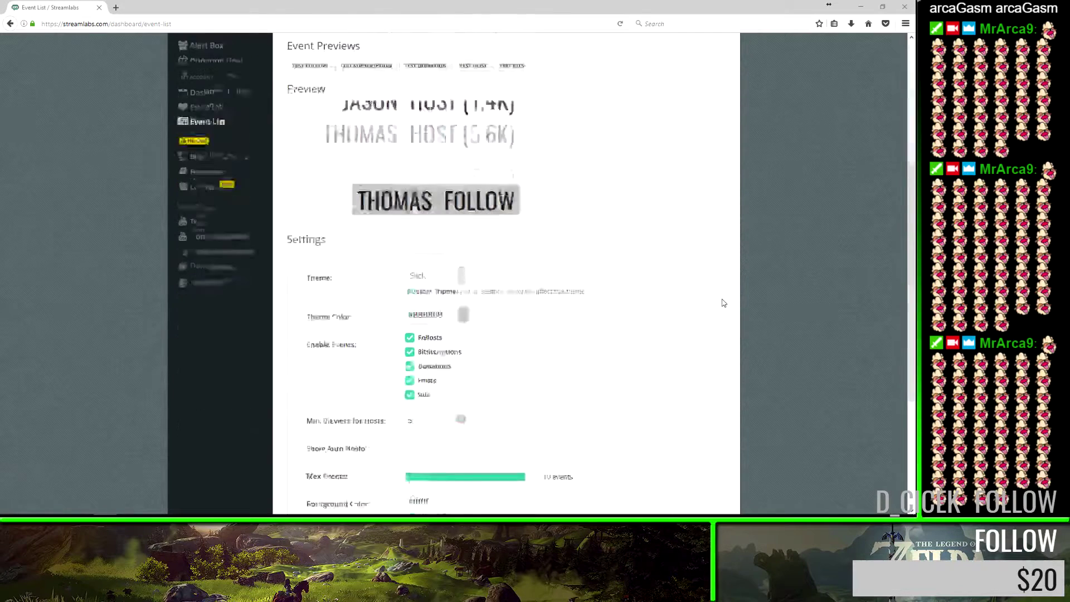
scroll(723, 303, down, 1)
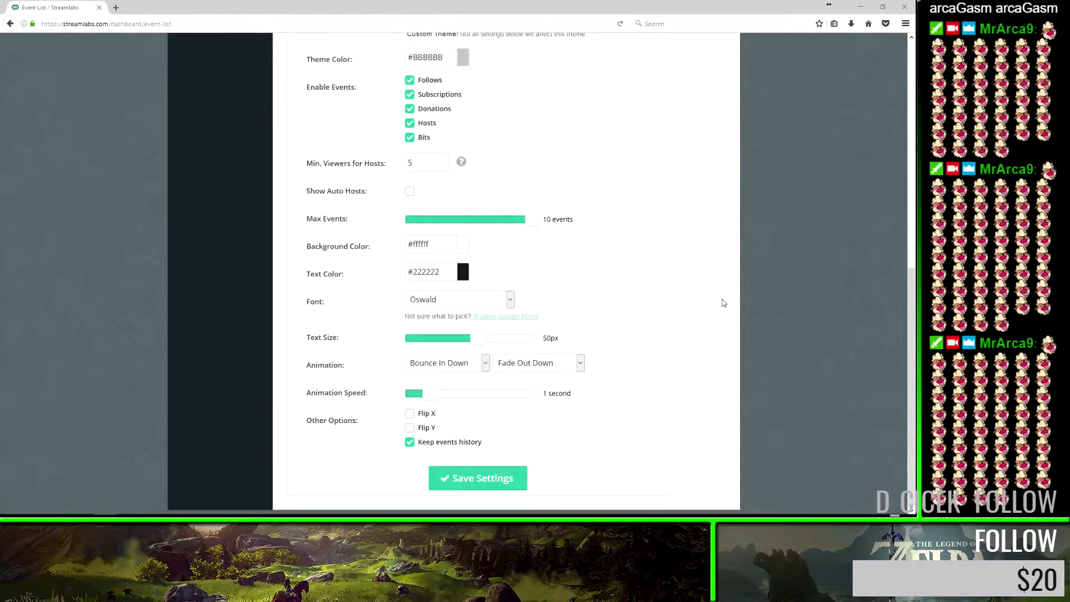
click(482, 345)
drag(488, 396, 457, 399)
scroll(688, 368, down, 2)
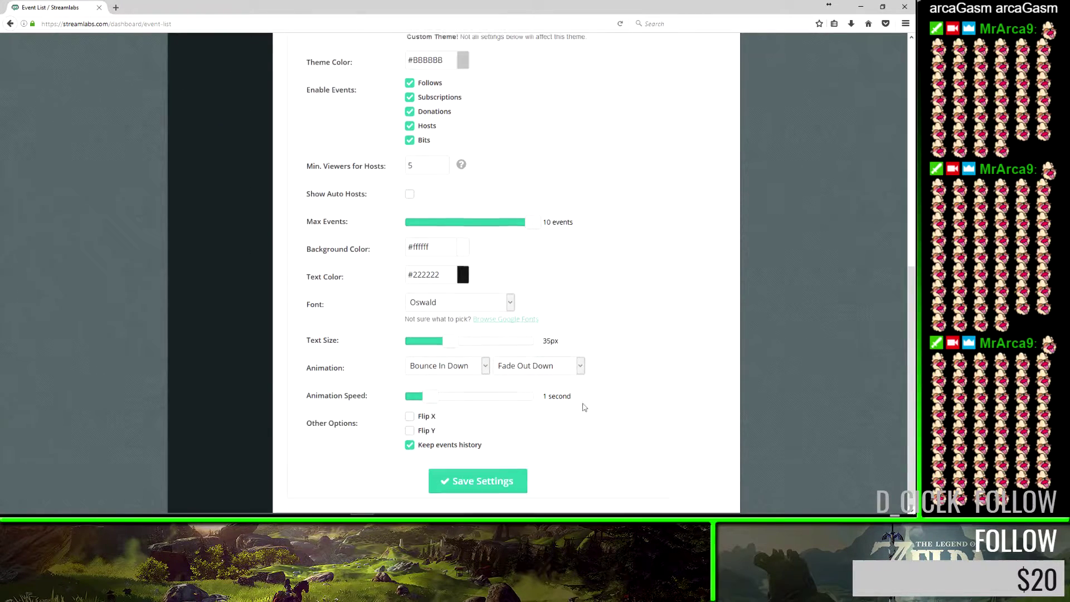
click(492, 478)
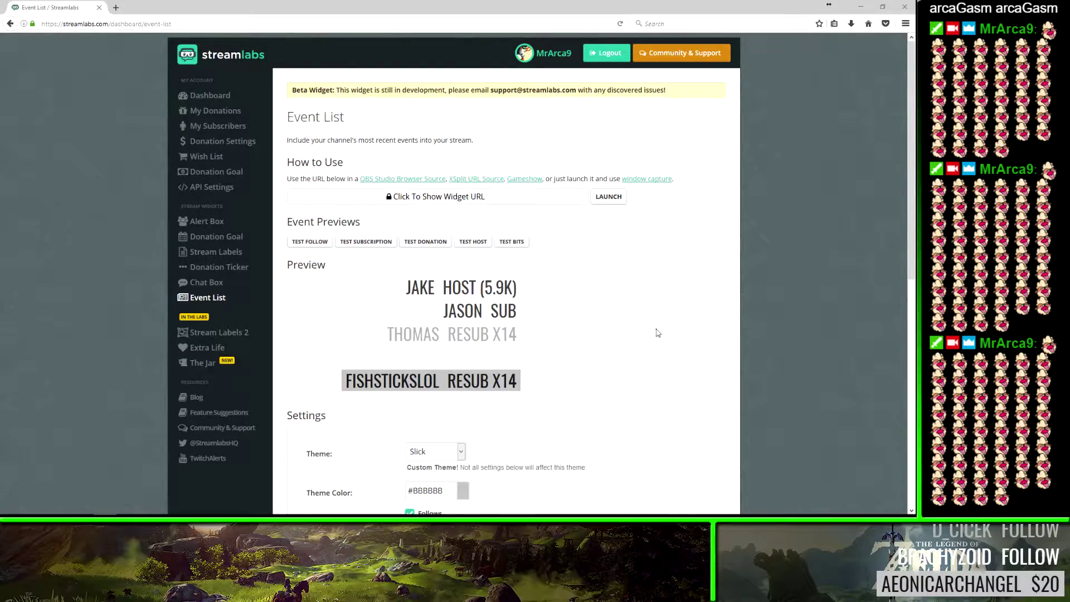
Flip the event list's layout horizontally and save the settings.
scroll(668, 330, down, 5)
scroll(674, 330, down, 2)
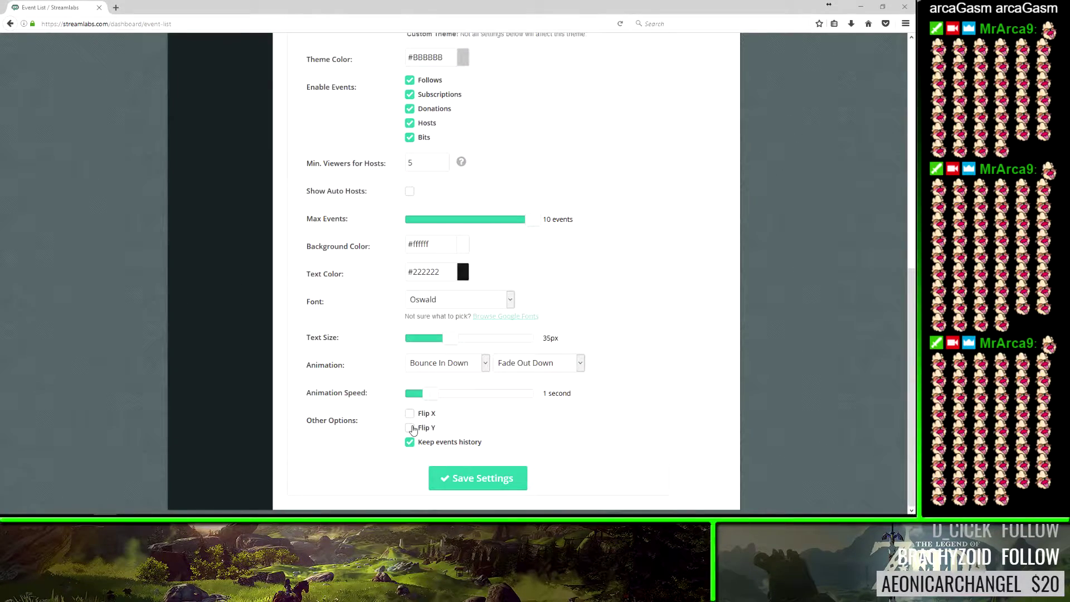
scroll(635, 331, up, 3)
scroll(640, 329, up, 2)
scroll(639, 330, down, 5)
scroll(618, 345, up, 2)
scroll(616, 277, down, 2)
scroll(526, 471, down, 1)
click(484, 483)
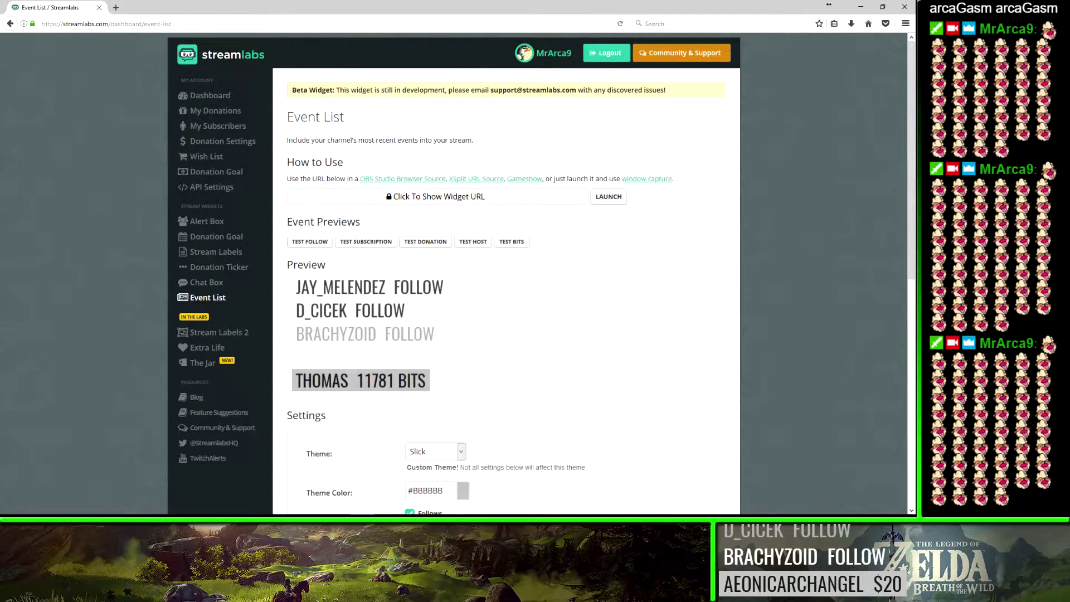
Open the Donation Ticker widget, set its text scroll speed to 3, and save the settings.
click(245, 269)
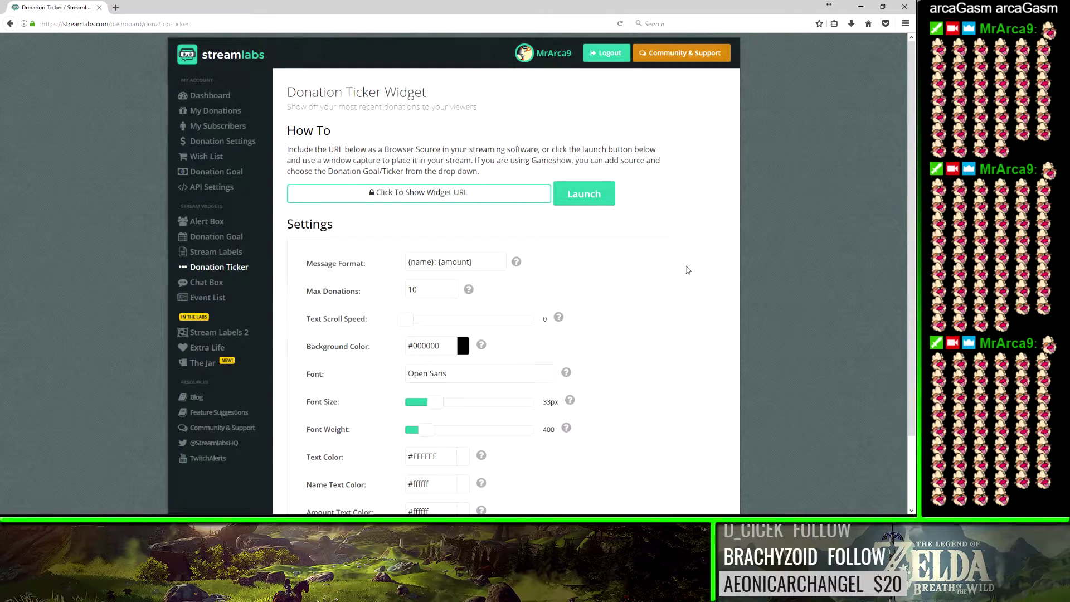
drag(483, 265, 351, 261)
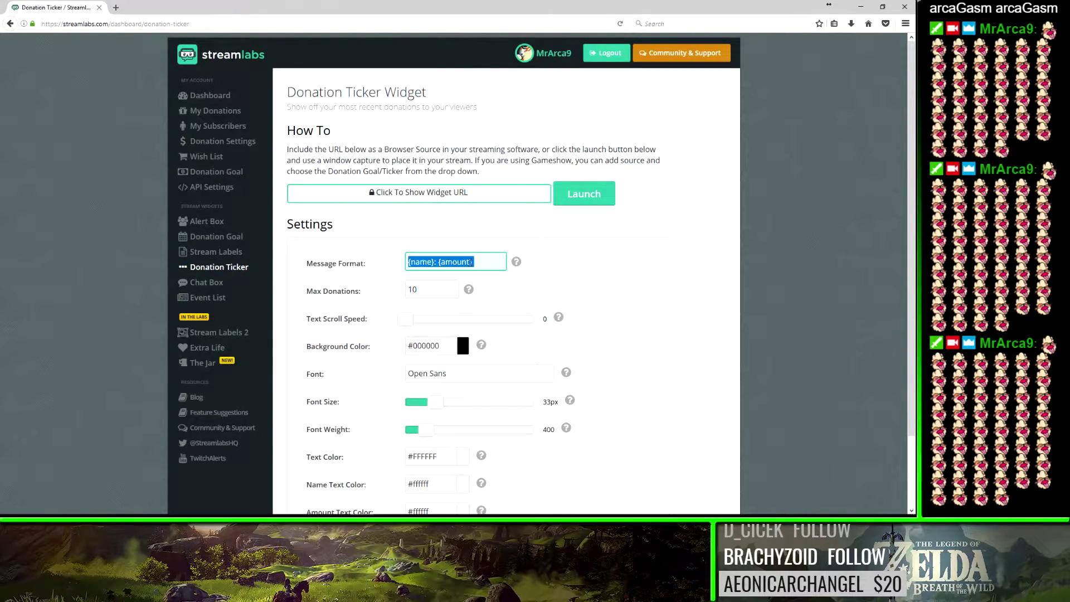
click(470, 263)
scroll(473, 266, down, 2)
click(427, 231)
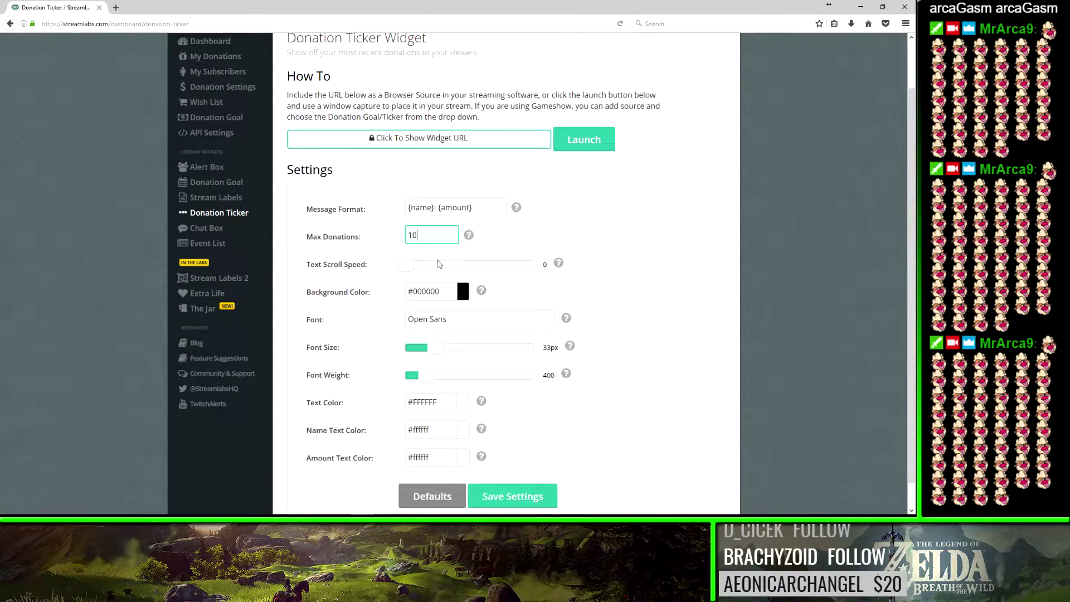
drag(408, 265, 439, 266)
scroll(439, 362, down, 1)
click(493, 471)
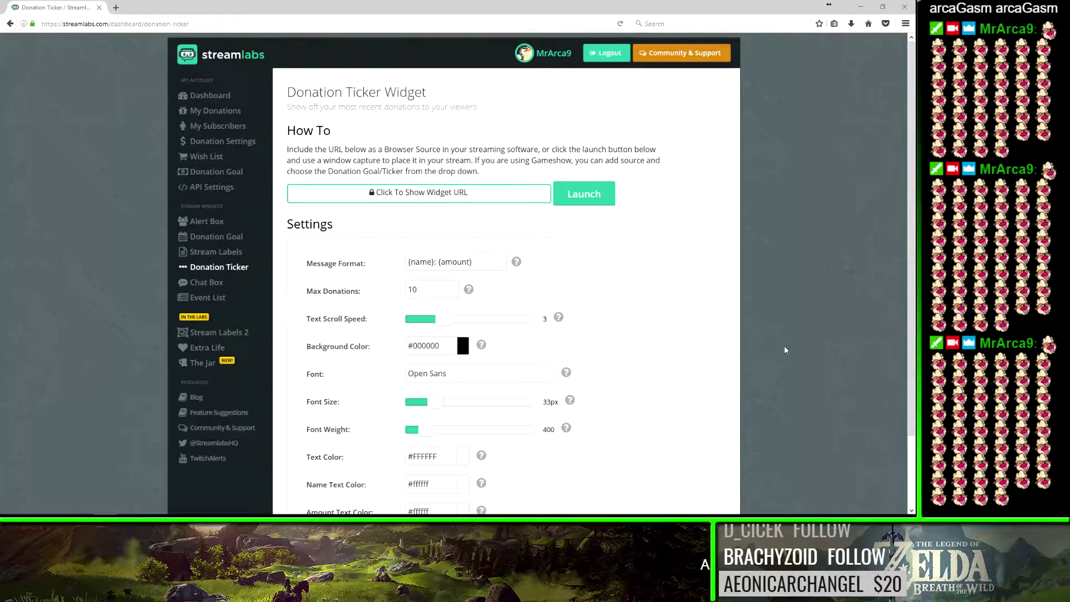
Try the donation ticker's text scroll speed at 10, settle on 6, and save the settings.
drag(430, 319, 529, 321)
scroll(691, 336, down, 2)
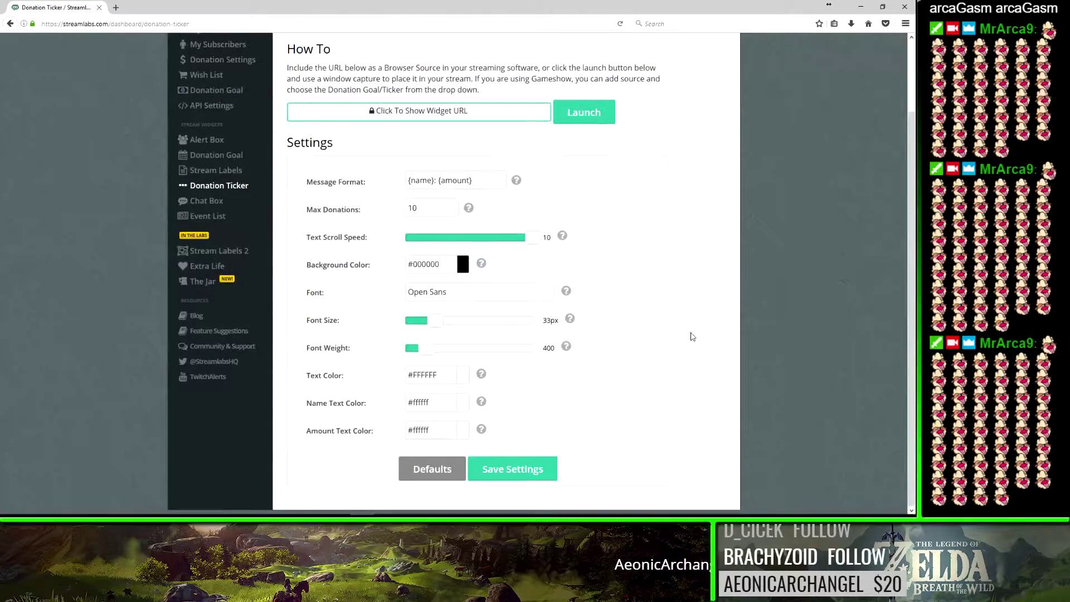
drag(530, 237, 485, 238)
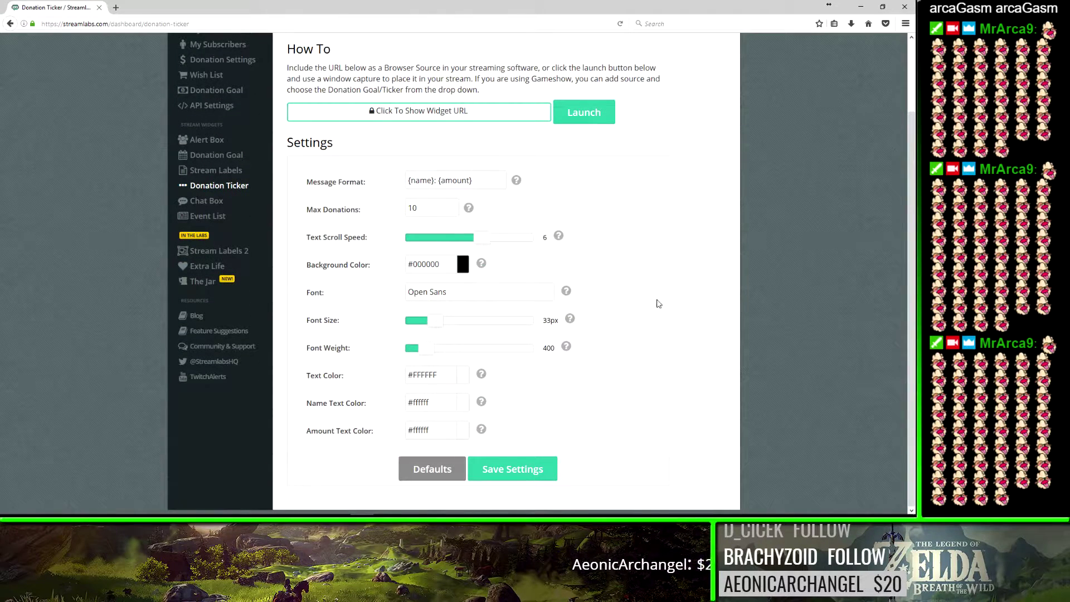
click(508, 468)
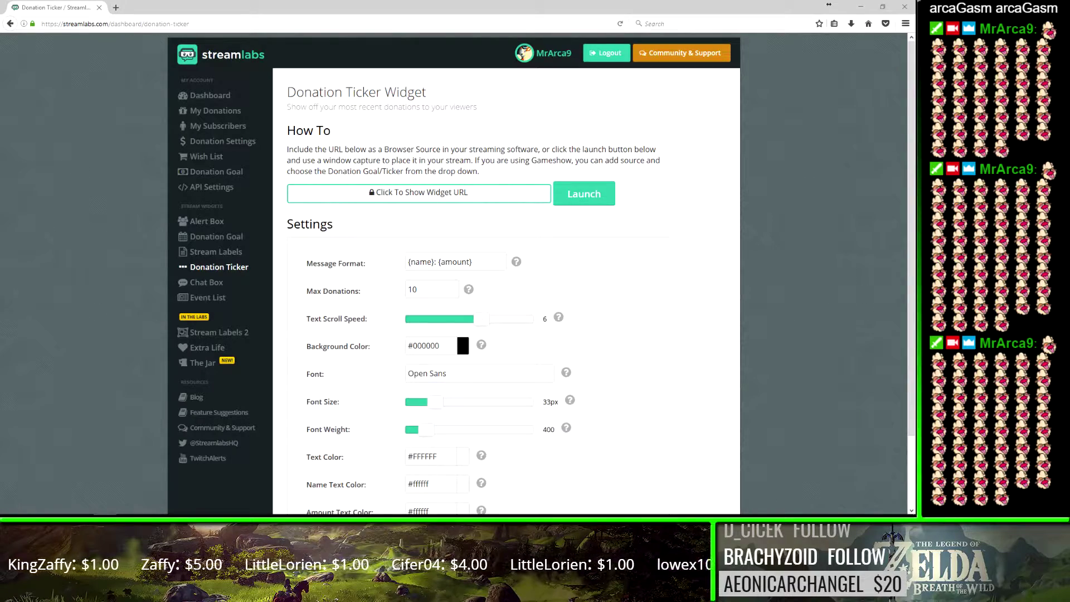
Open the Alert Box widget and trigger the test follow alert twice.
click(228, 232)
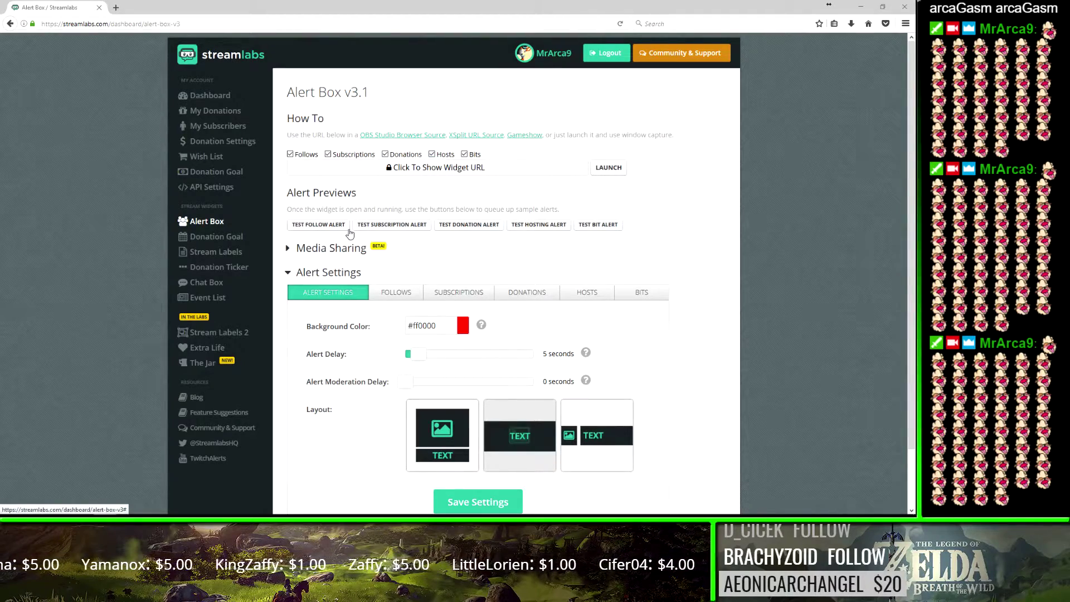
click(318, 224)
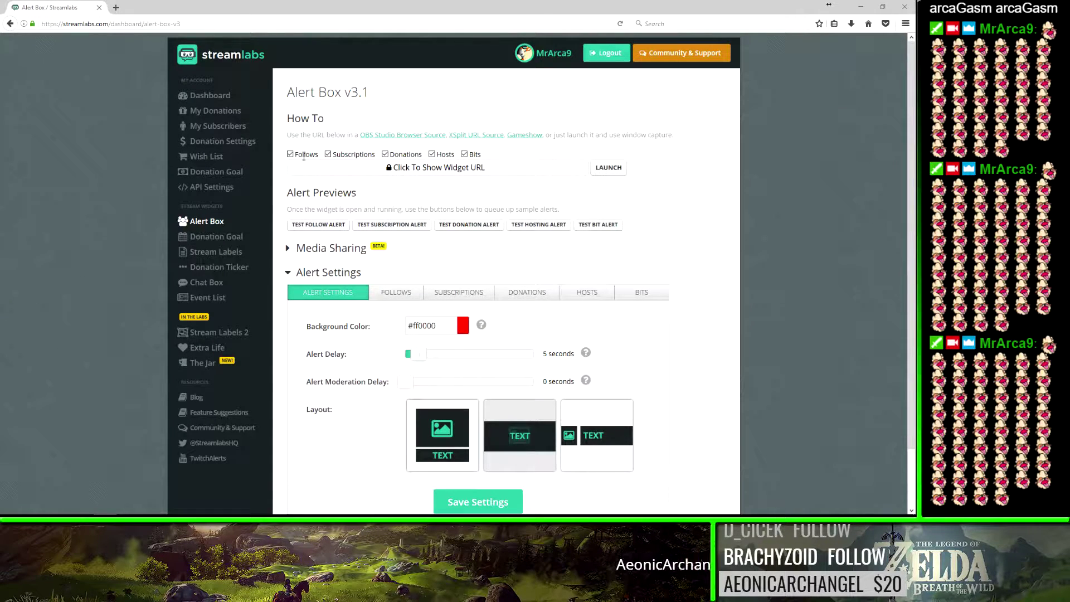
click(329, 230)
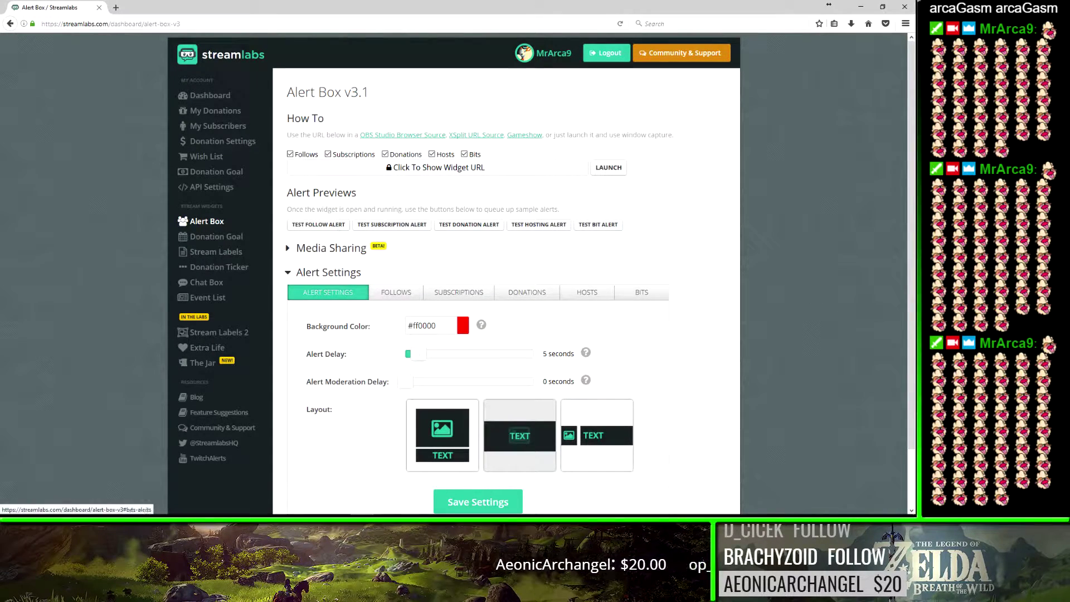